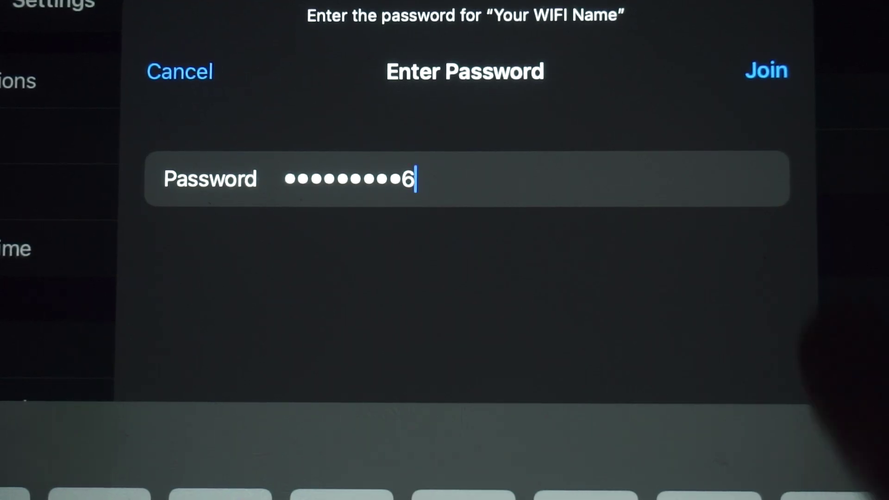
- Join the Your WIFI Name network using the entered password
{"action": "left_click", "coordinate": [767, 71]}
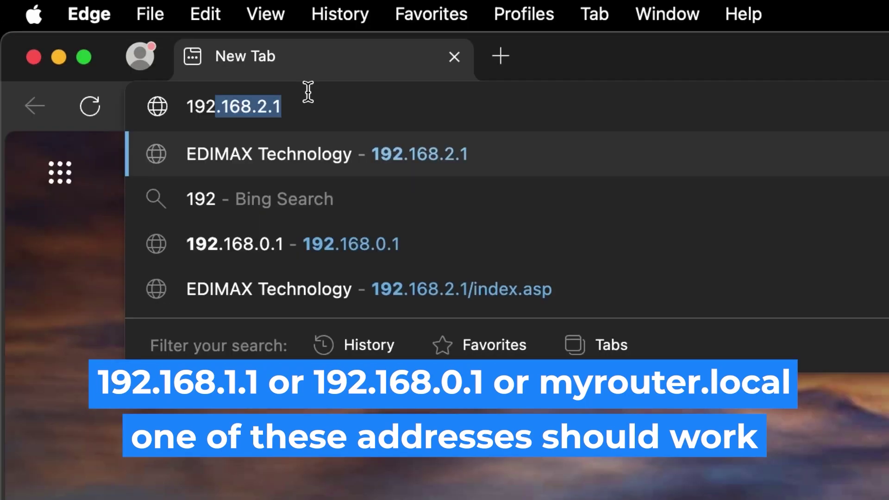
- Load the router address 192.168.1.1 in Edge, correcting the mistyped digit
{"action": "type", "text": ".168.2.1"}
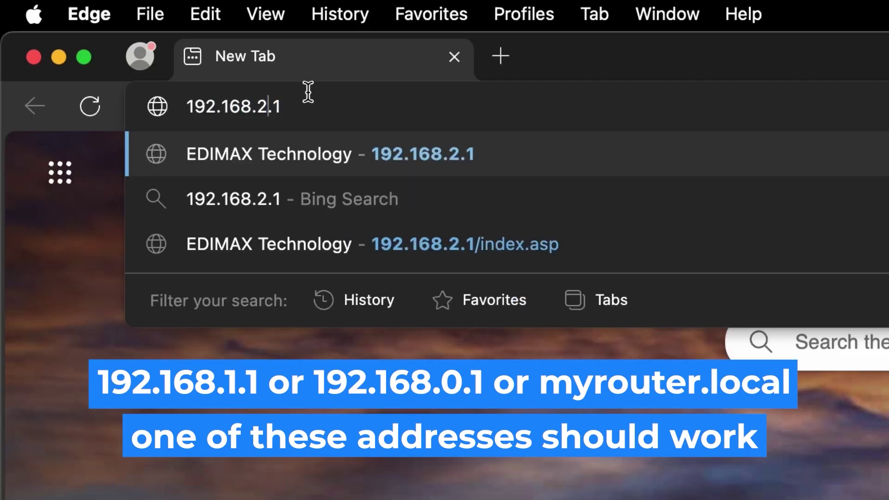
{"action": "key", "text": "BackSpace"}
{"action": "type", "text": "1"}
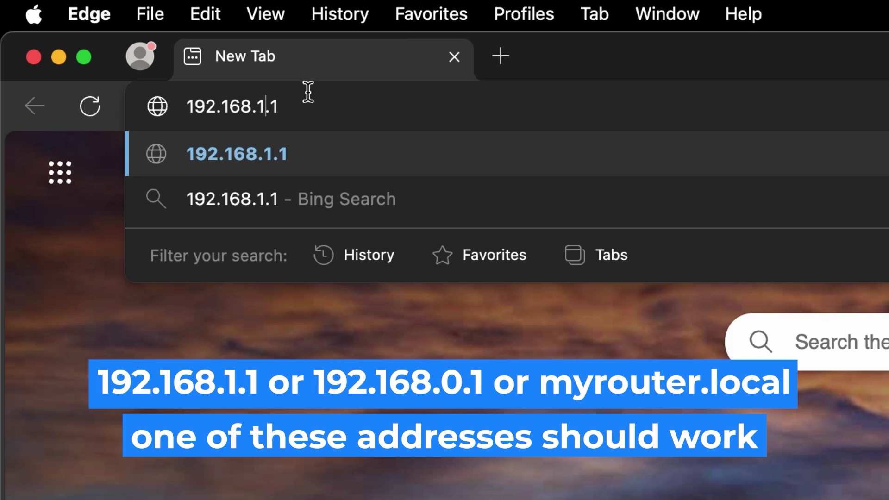
{"action": "key", "text": "Return"}
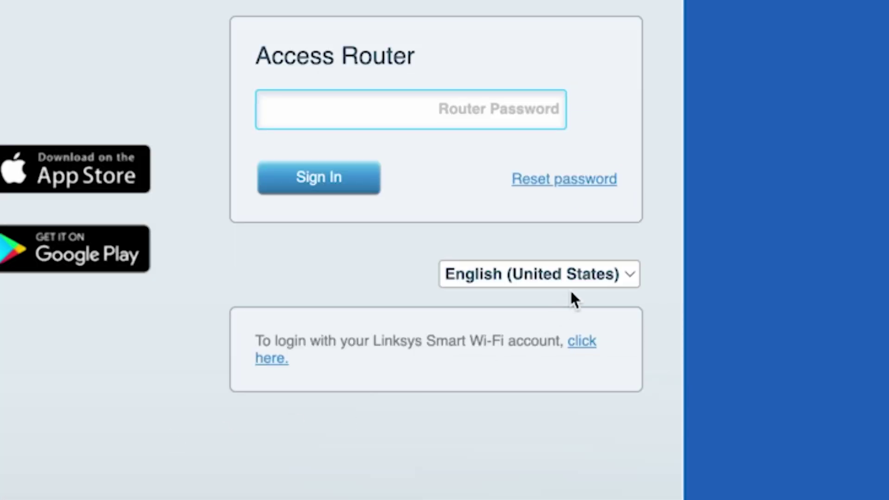
{"action": "left_click", "coordinate": [627, 274]}
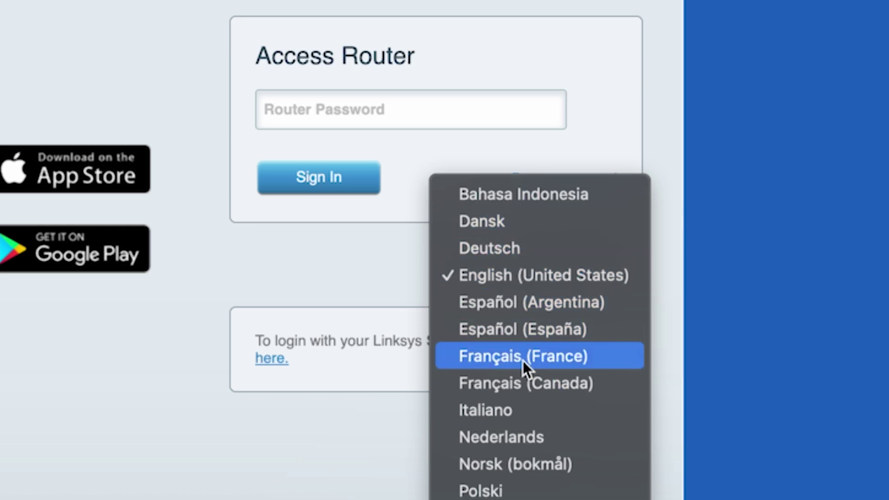
{"action": "left_click", "coordinate": [530, 268]}
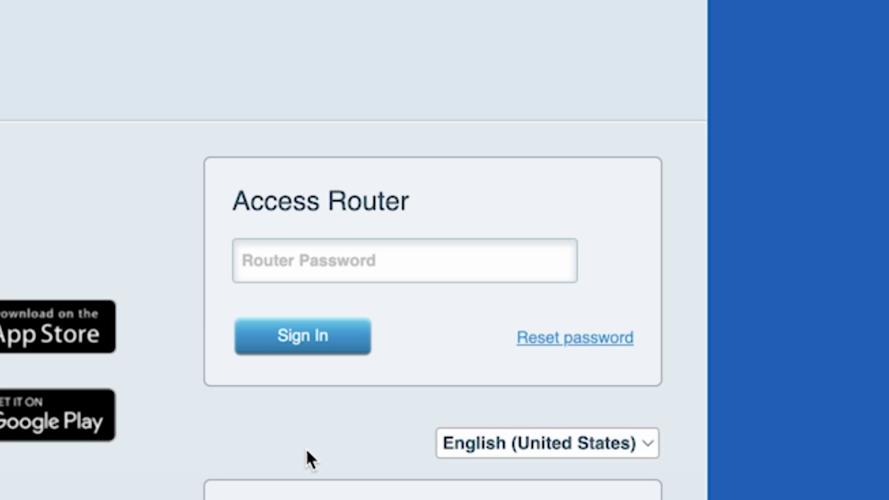
{"action": "left_click", "coordinate": [349, 256]}
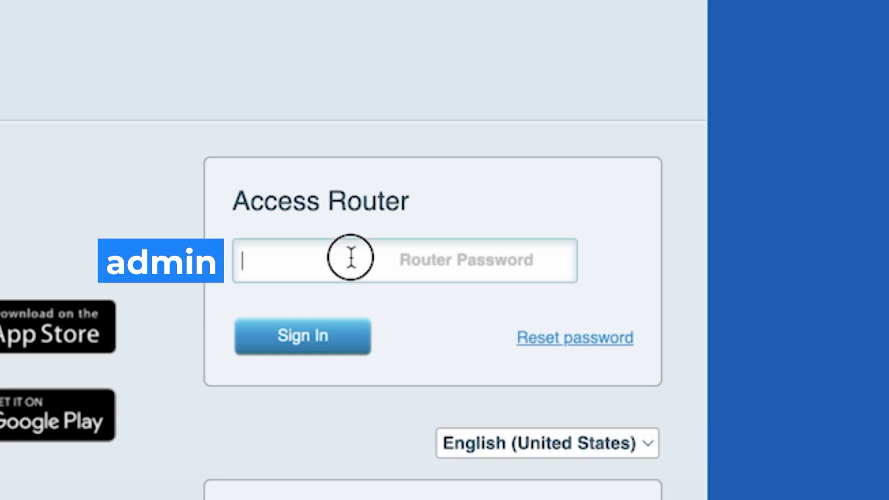
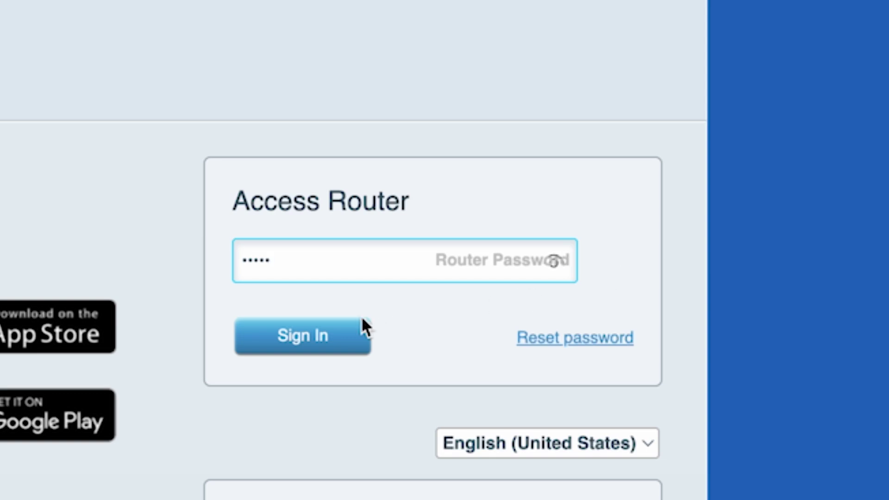
{"action": "left_click", "coordinate": [308, 342]}
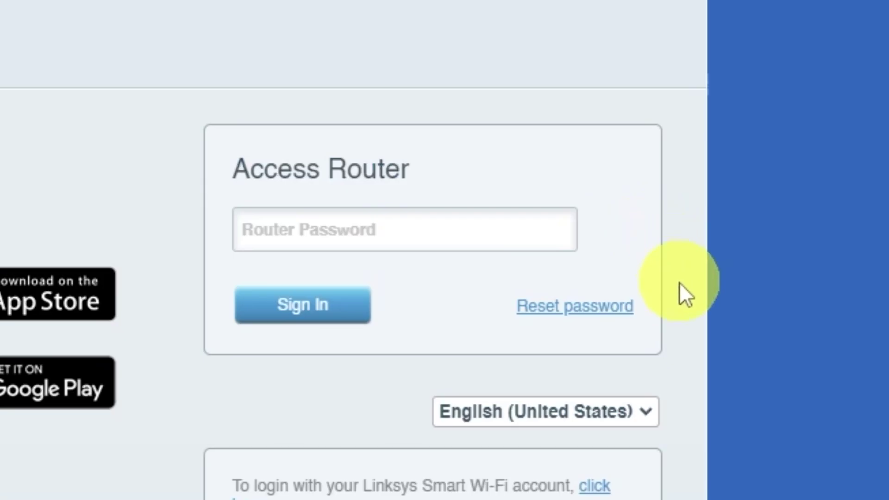
{"action": "left_click", "coordinate": [607, 318]}
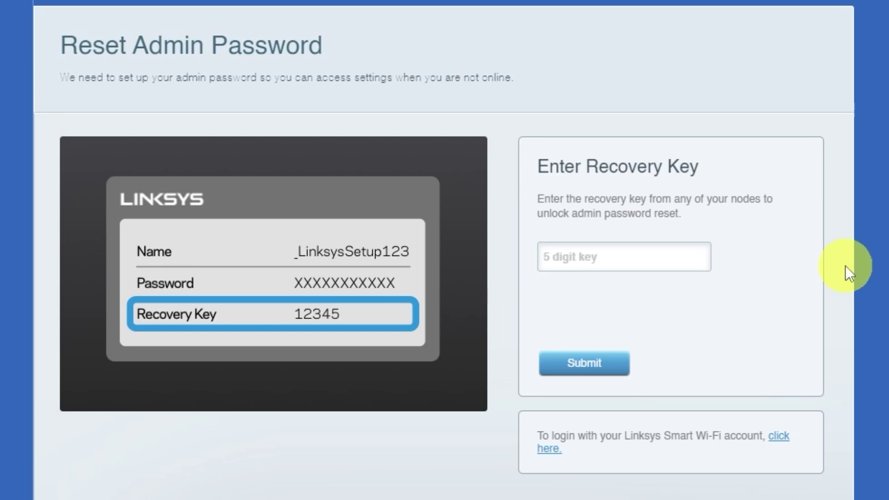
- Enter the 5-digit recovery key from the router label and submit it
{"action": "left_click", "coordinate": [695, 256]}
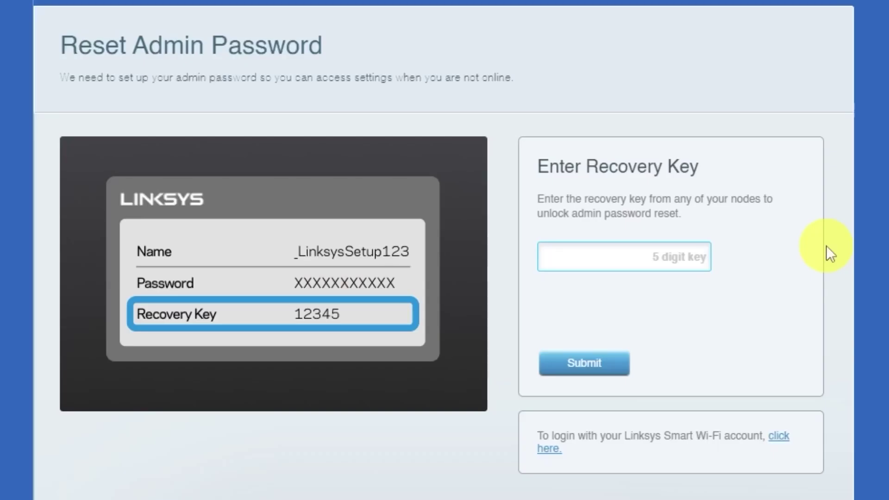
{"action": "left_click", "coordinate": [587, 363]}
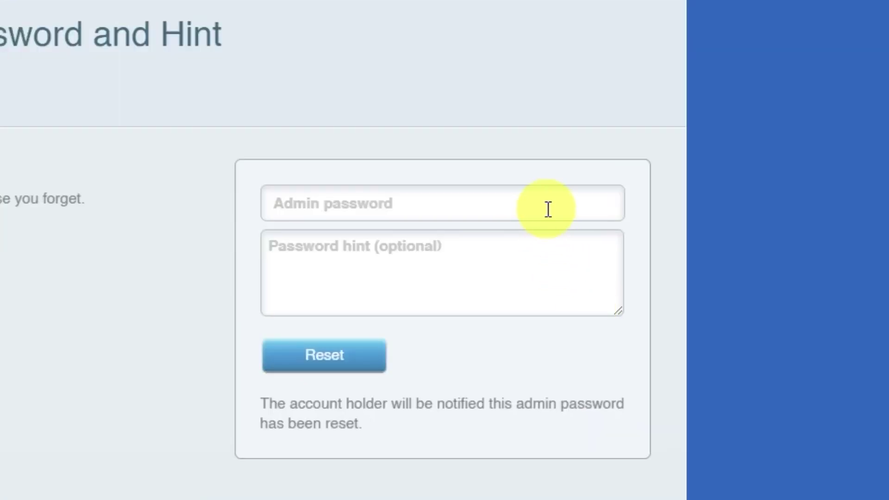
- Enter a new admin password with 'coffee' as its hint and reset
{"action": "left_click", "coordinate": [828, 234]}
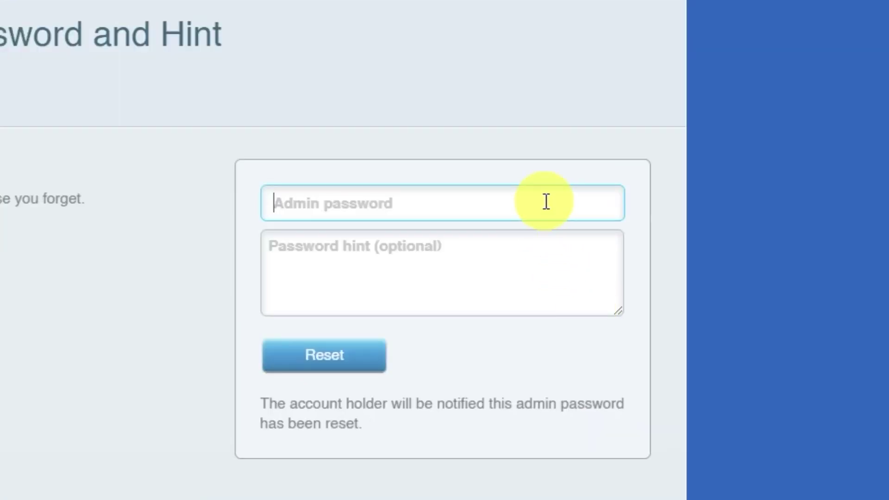
{"action": "type", "text": "•••••••••"}
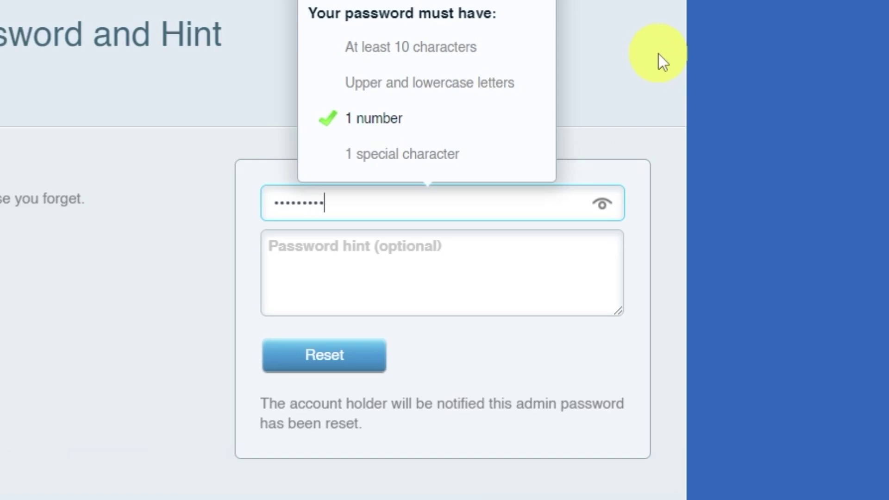
{"action": "type", "text": "•••"}
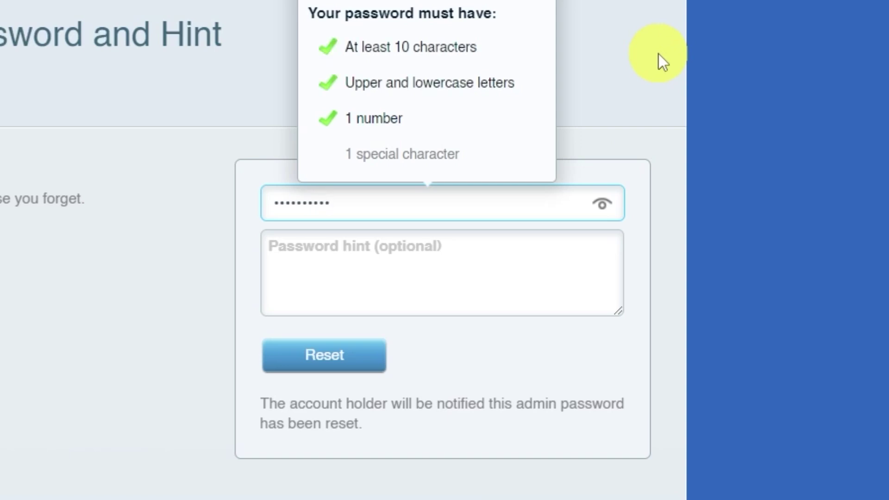
{"action": "left_click", "coordinate": [519, 261]}
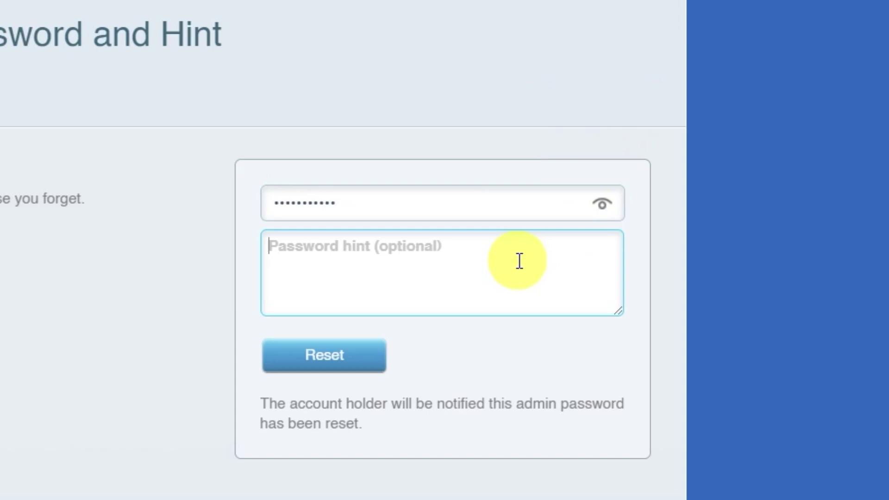
{"action": "type", "text": "coffee"}
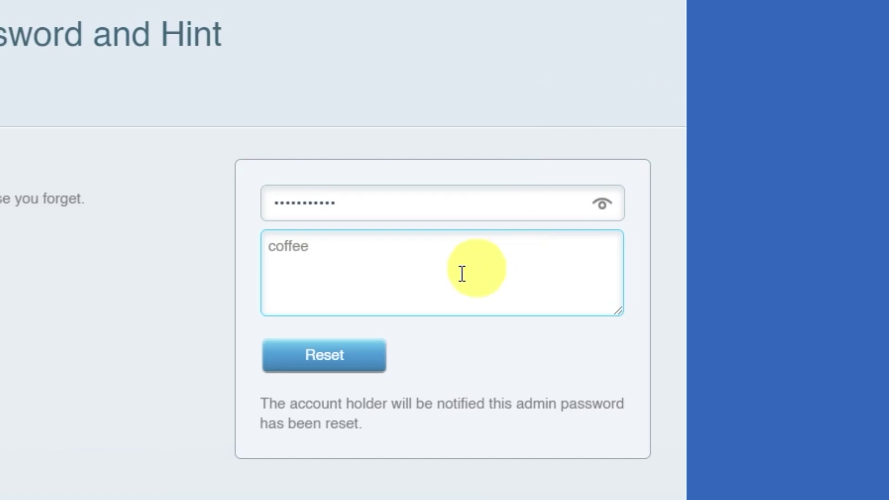
{"action": "left_click", "coordinate": [350, 363]}
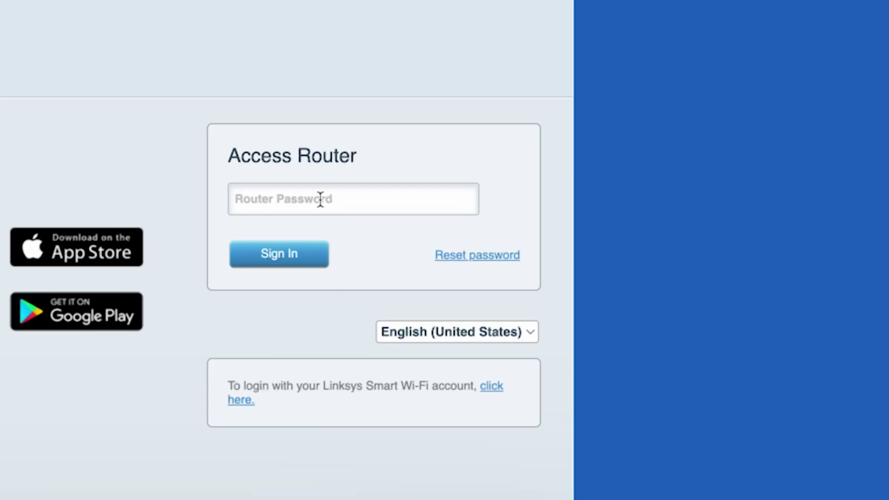
- Sign in with the new router password and go to Connectivity settings
{"action": "left_click", "coordinate": [314, 197]}
{"action": "type", "text": "********"}
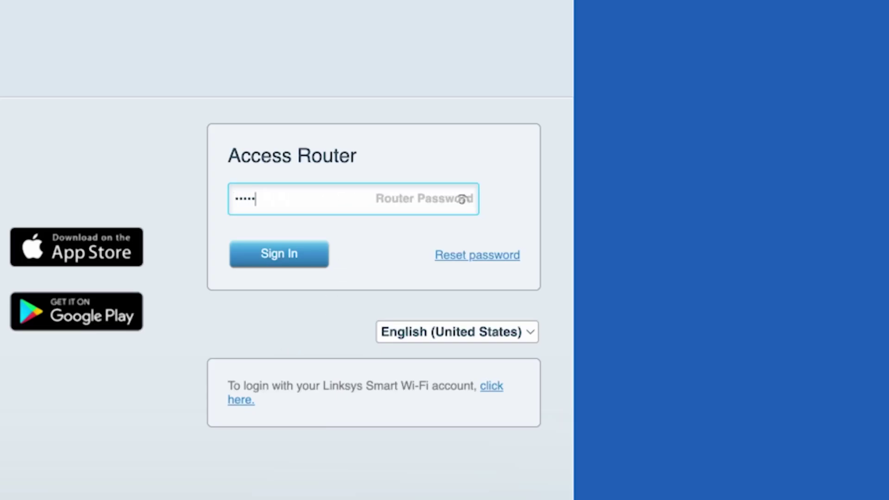
{"action": "type", "text": "**"}
{"action": "left_click", "coordinate": [282, 253]}
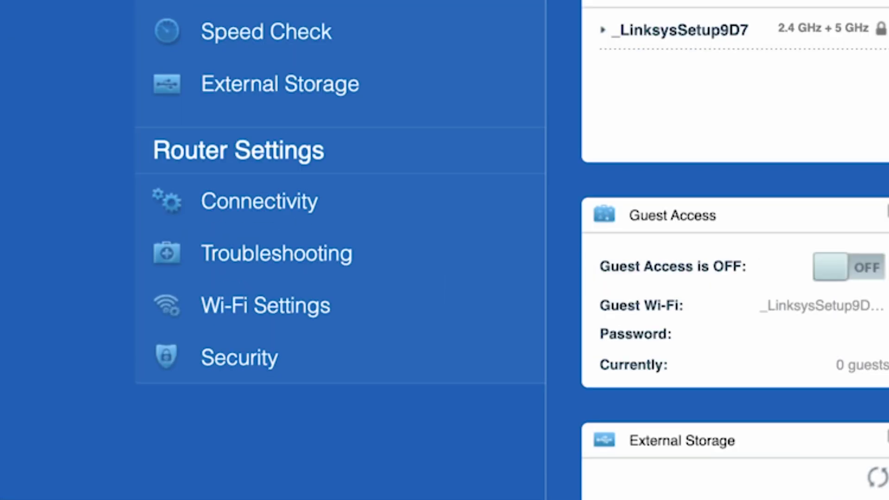
{"action": "left_click", "coordinate": [282, 197]}
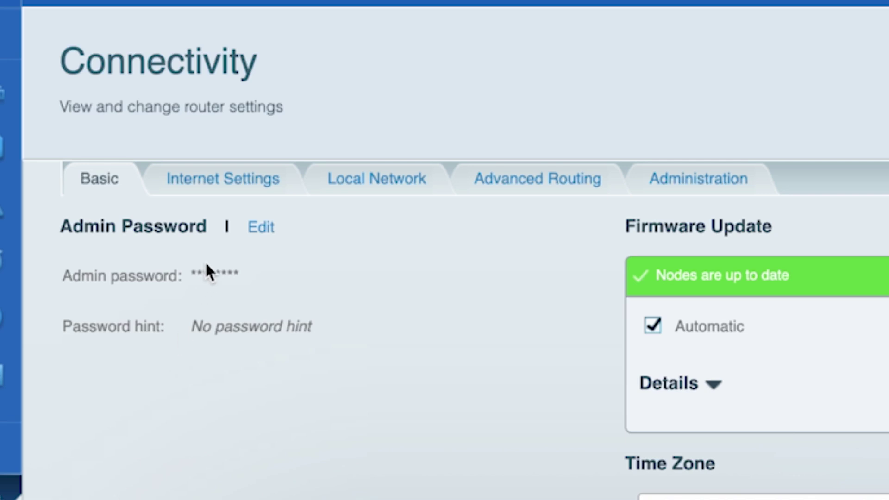
- In Internet Settings, preview the Static IP, PPTP and L2TP connection fields
{"action": "left_click", "coordinate": [222, 182]}
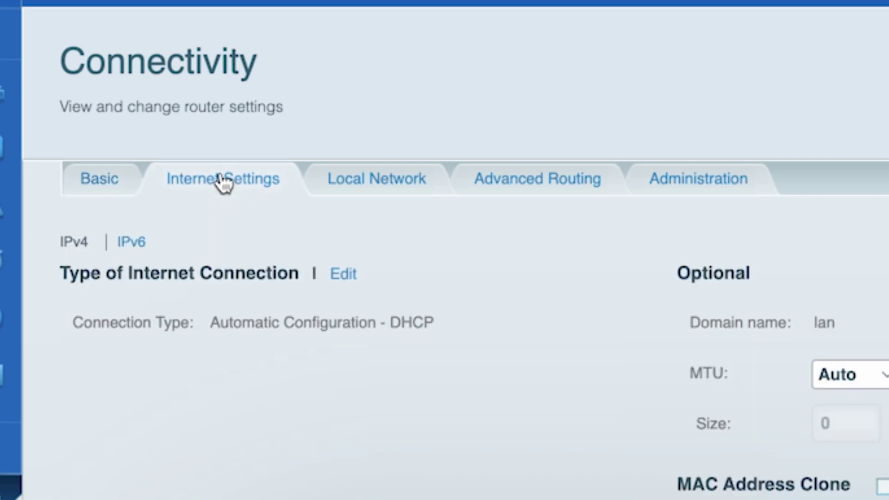
{"action": "left_click", "coordinate": [351, 274]}
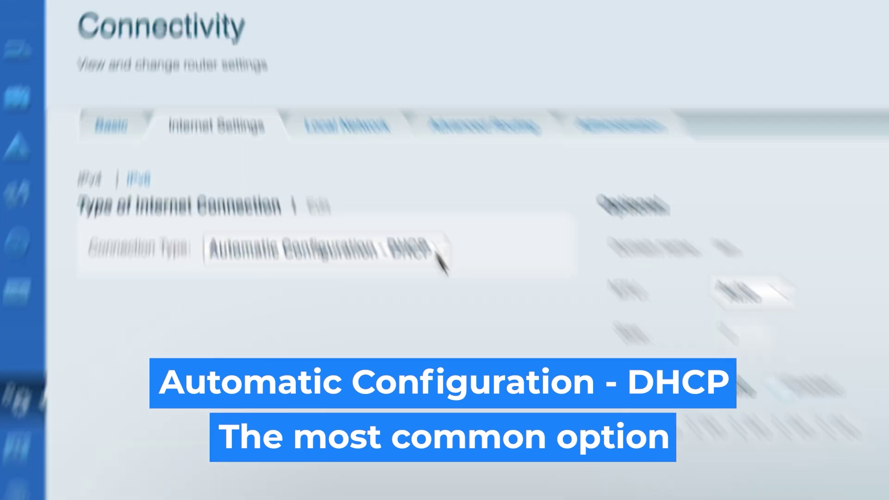
{"action": "left_click", "coordinate": [481, 324]}
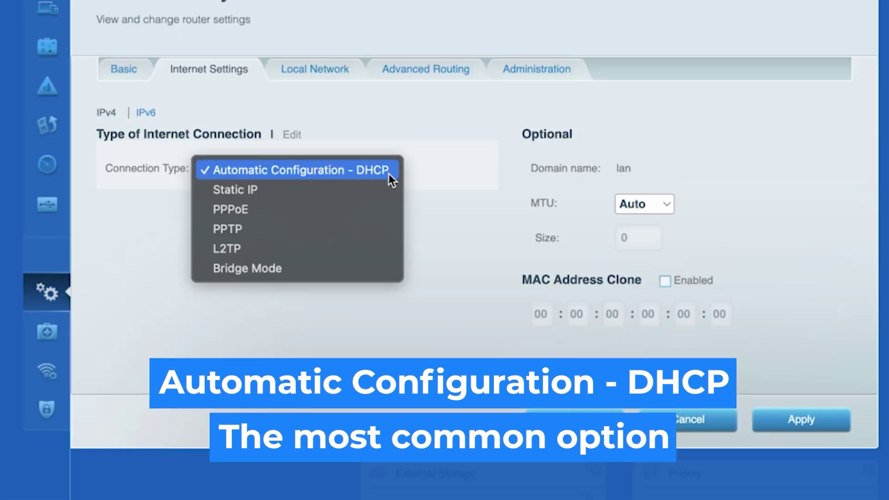
{"action": "left_click", "coordinate": [285, 191]}
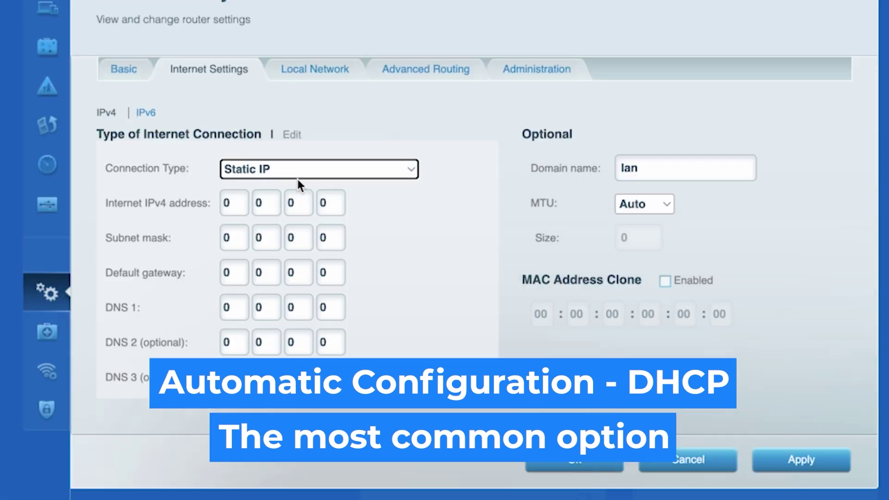
{"action": "left_click", "coordinate": [308, 172]}
{"action": "left_click", "coordinate": [279, 208]}
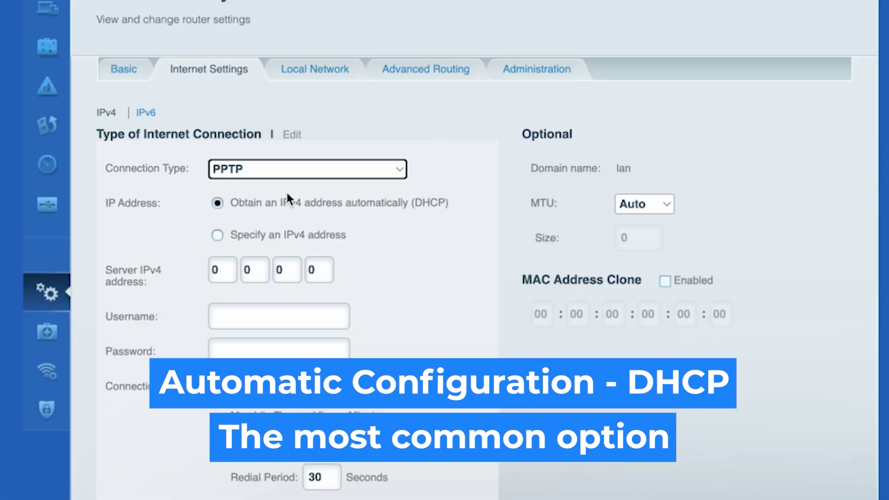
{"action": "left_click", "coordinate": [299, 170]}
{"action": "left_click", "coordinate": [282, 190]}
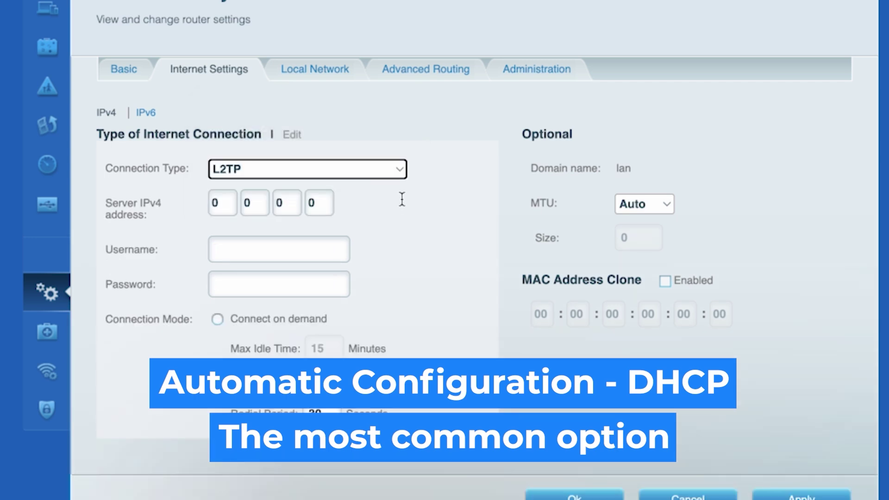
{"action": "left_click", "coordinate": [396, 174]}
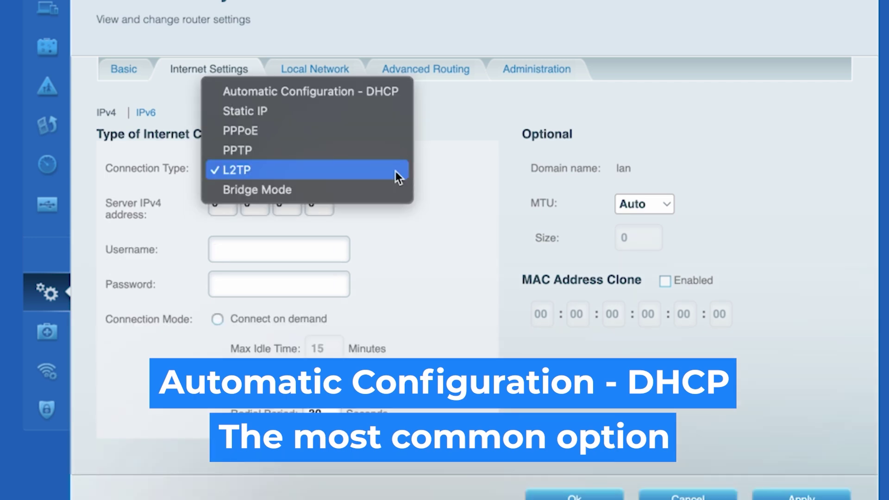
- Choose Automatic Configuration - DHCP as the connection type, apply it and close Connectivity
{"action": "left_click", "coordinate": [391, 92]}
{"action": "left_click", "coordinate": [466, 174]}
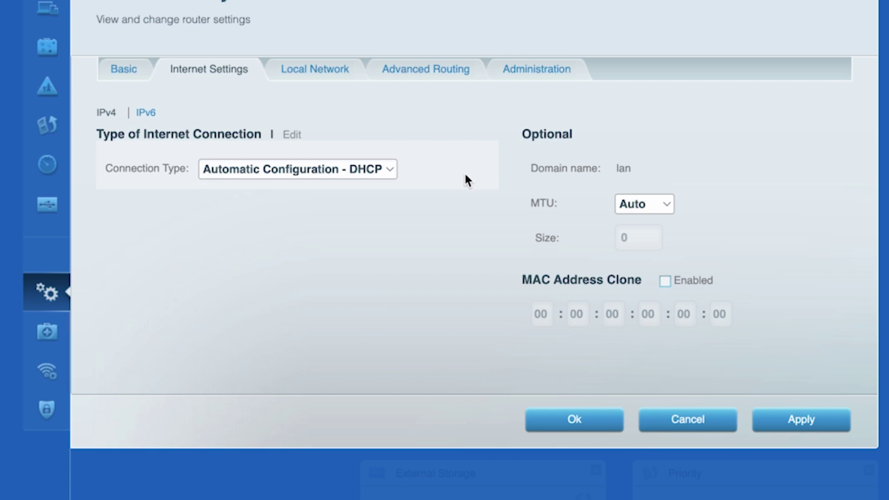
{"action": "left_click", "coordinate": [816, 425]}
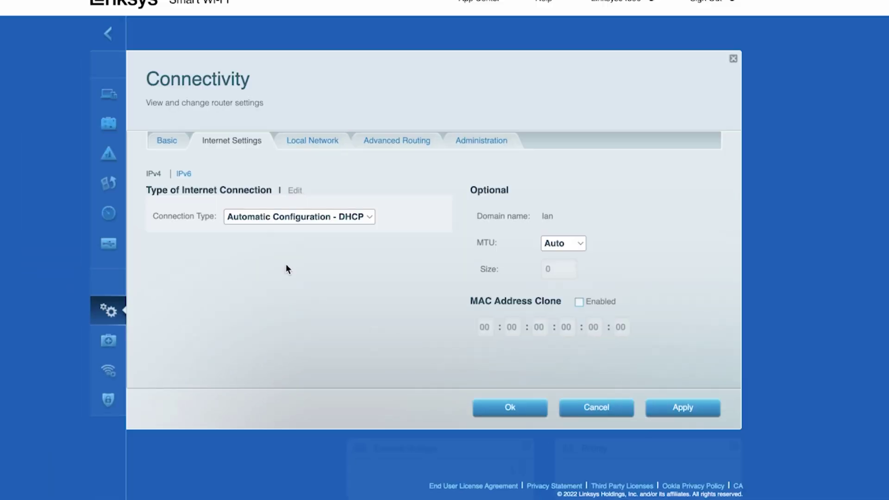
{"action": "left_click", "coordinate": [111, 38]}
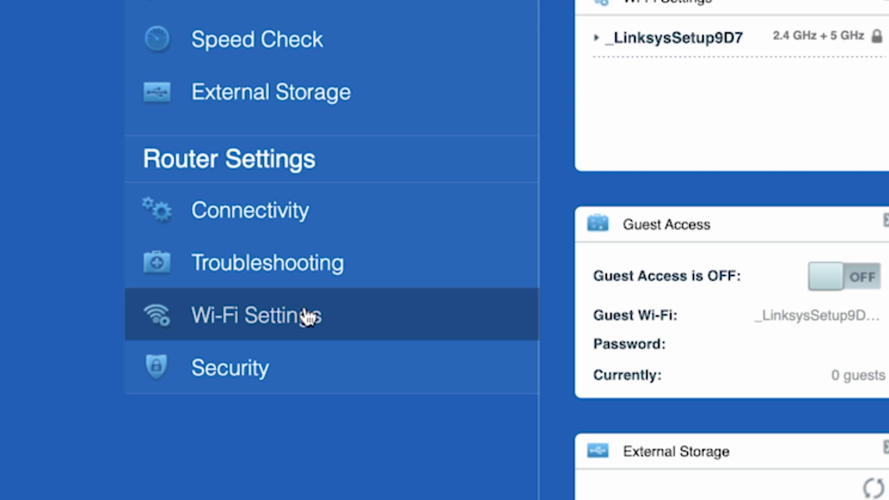
- Rename the 2.4 GHz Wi-Fi network to Linksys and give it a new password
{"action": "left_click", "coordinate": [304, 313]}
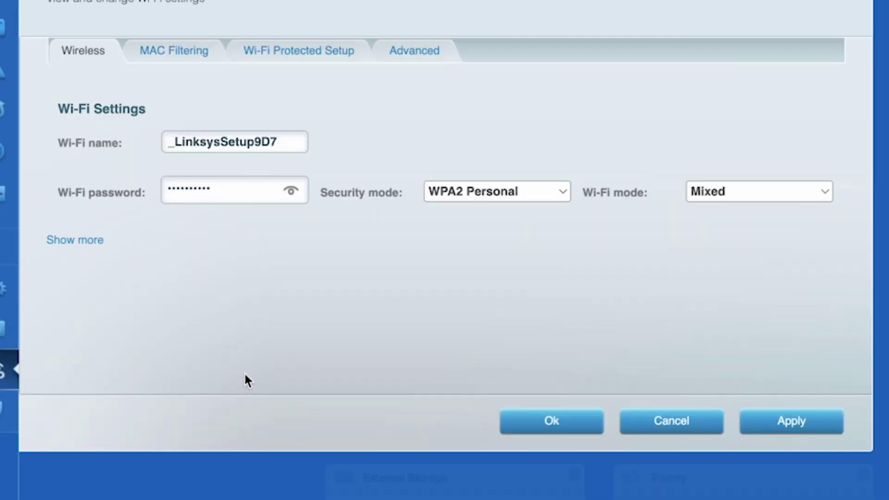
{"action": "left_click_drag", "start_coordinate": [221, 142], "coordinate": [287, 140]}
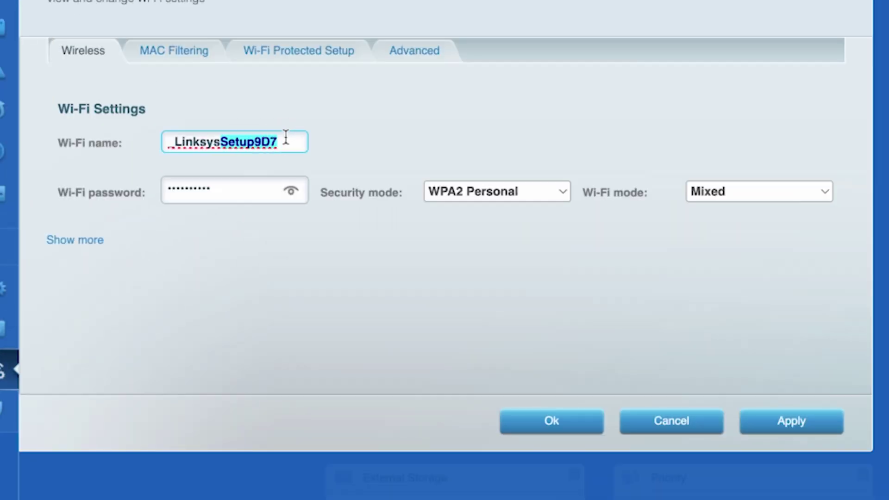
{"action": "key", "text": "BackSpace"}
{"action": "left_click", "coordinate": [175, 142]}
{"action": "key", "text": "BackSpace"}
{"action": "left_click", "coordinate": [291, 191]}
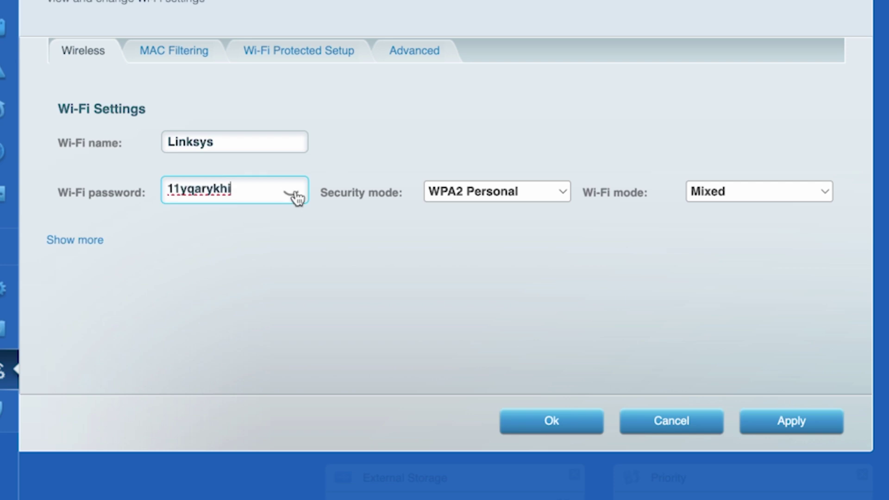
{"action": "key", "text": "ctrl+a"}
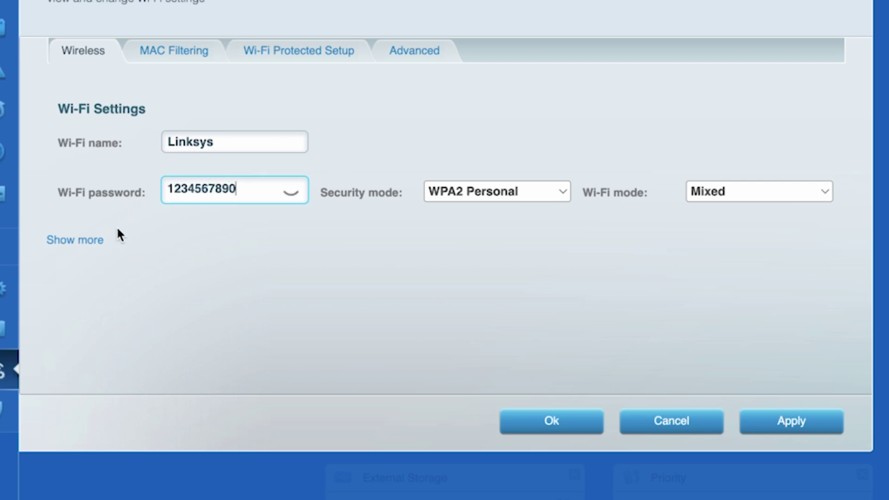
- Rename the 5 GHz network to Linksys 5G with a new password and apply
{"action": "left_click", "coordinate": [79, 248]}
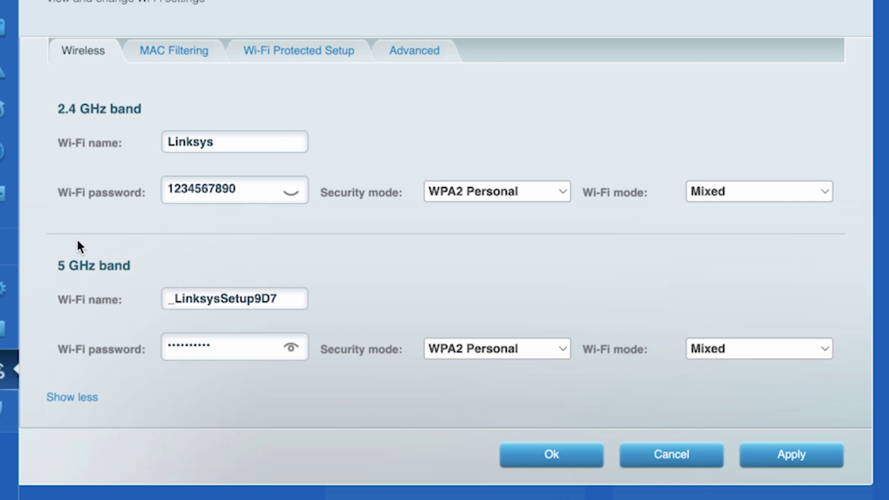
{"action": "left_click_drag", "start_coordinate": [176, 302], "coordinate": [278, 299]}
{"action": "key", "text": "BackSpace"}
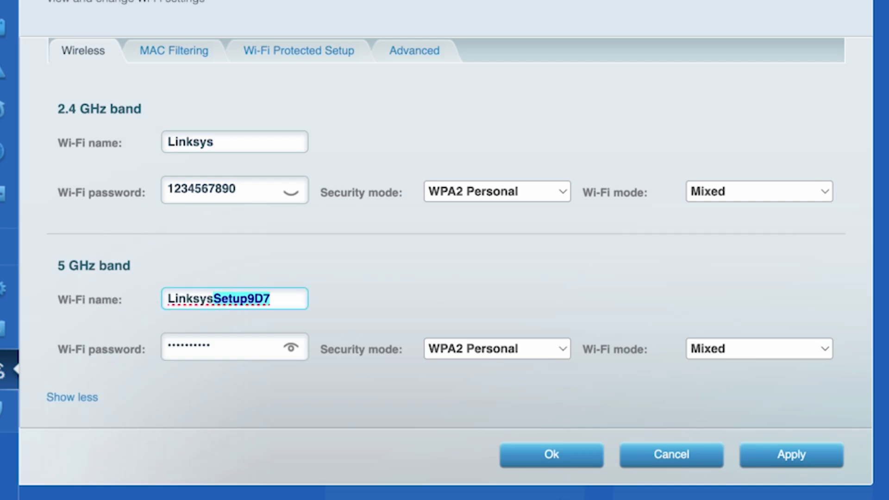
{"action": "type", "text": "5G"}
{"action": "left_click", "coordinate": [292, 350]}
{"action": "left_click_drag", "start_coordinate": [278, 349], "coordinate": [125, 353]}
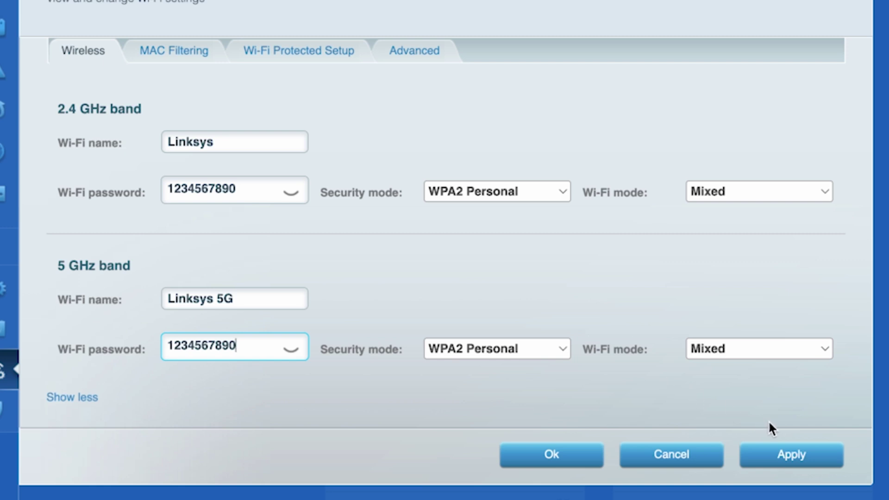
{"action": "left_click", "coordinate": [786, 450]}
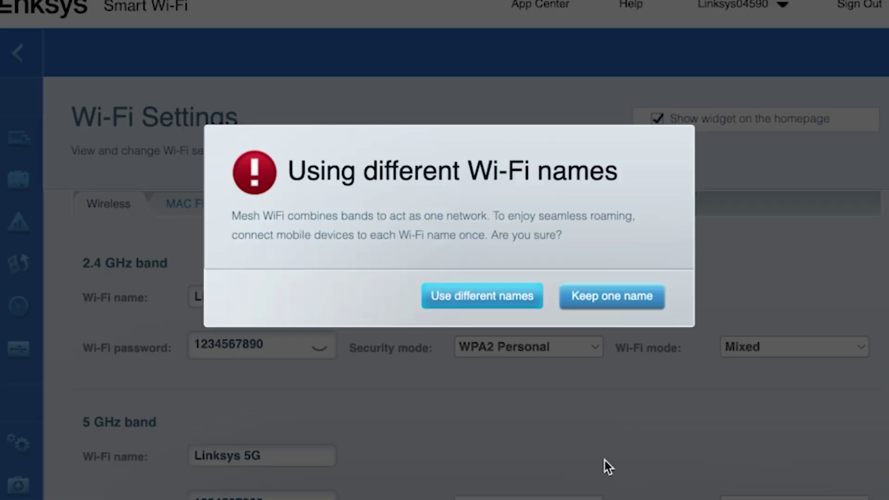
- Keep different names for the two bands and confirm the Wi-Fi settings update
{"action": "left_click", "coordinate": [508, 302]}
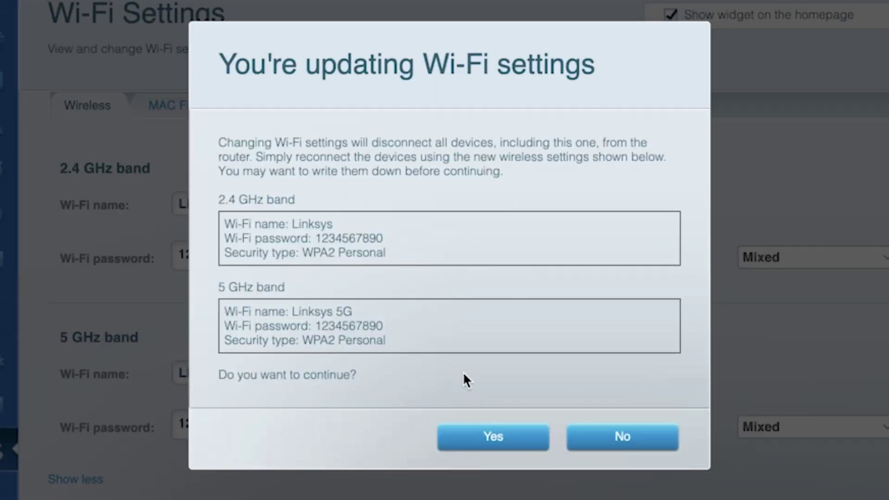
{"action": "left_click", "coordinate": [475, 432]}
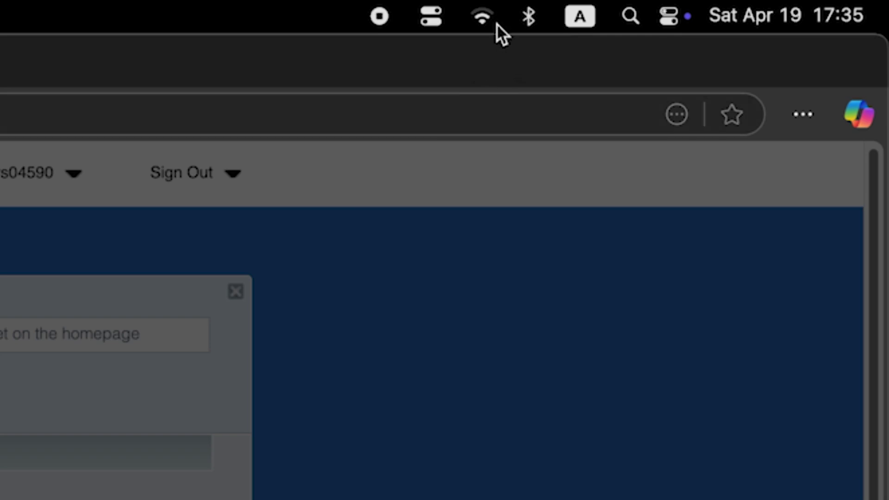
- Open the macOS Wi-Fi menu to reconnect to the renamed Linksys network
{"action": "left_click", "coordinate": [485, 16]}
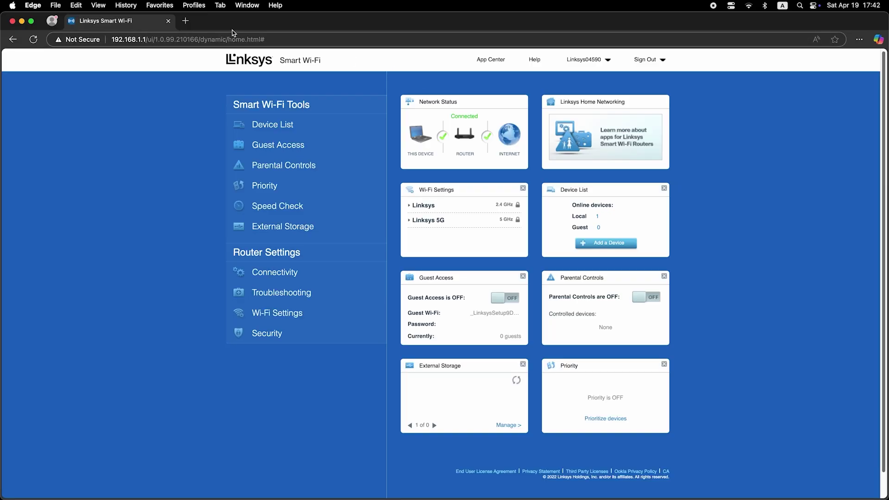
- Test the connection with a 'hghghghg' search in a new tab, then close it
{"action": "left_click", "coordinate": [187, 21]}
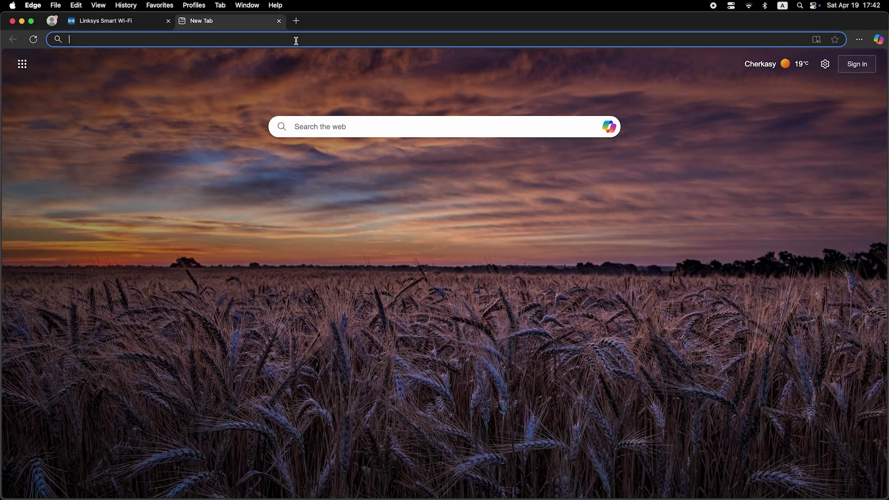
{"action": "type", "text": "hghghghg"}
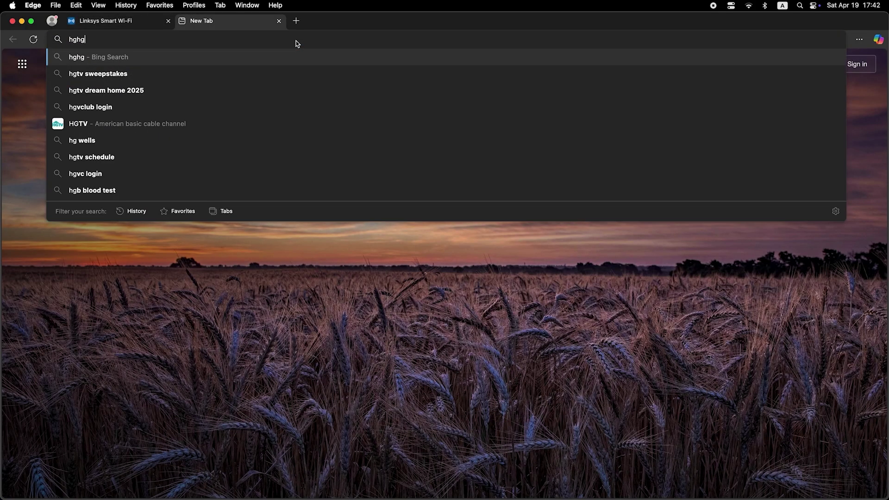
{"action": "key", "text": "Return"}
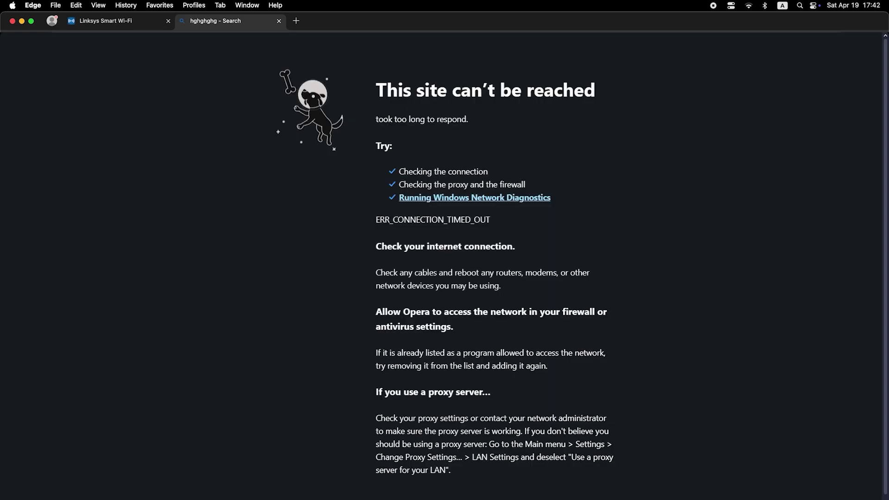
{"action": "left_click", "coordinate": [278, 21]}
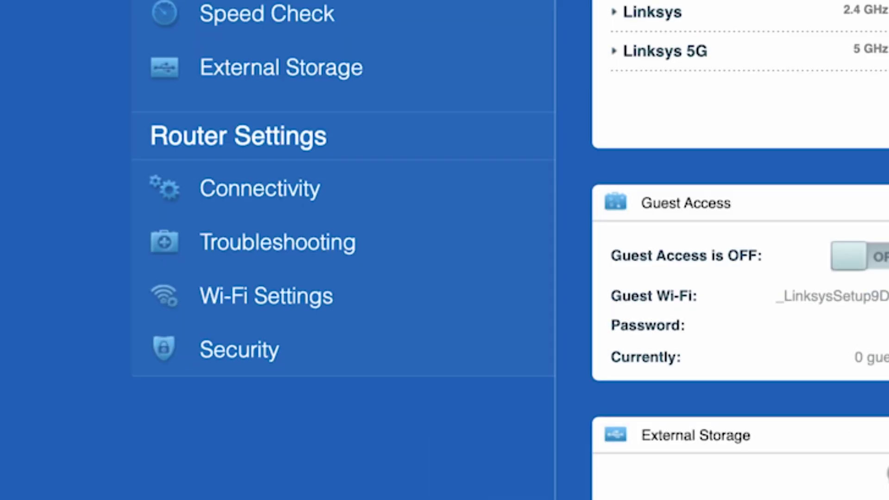
- Enable and apply MAC Address Clone in Connectivity's Internet Settings, then untick it and close Connectivity
{"action": "left_click", "coordinate": [345, 186]}
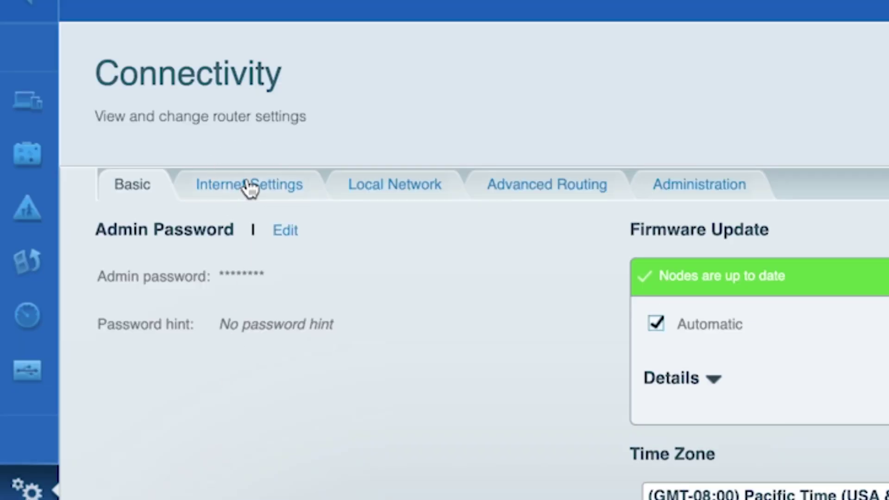
{"action": "left_click", "coordinate": [250, 188]}
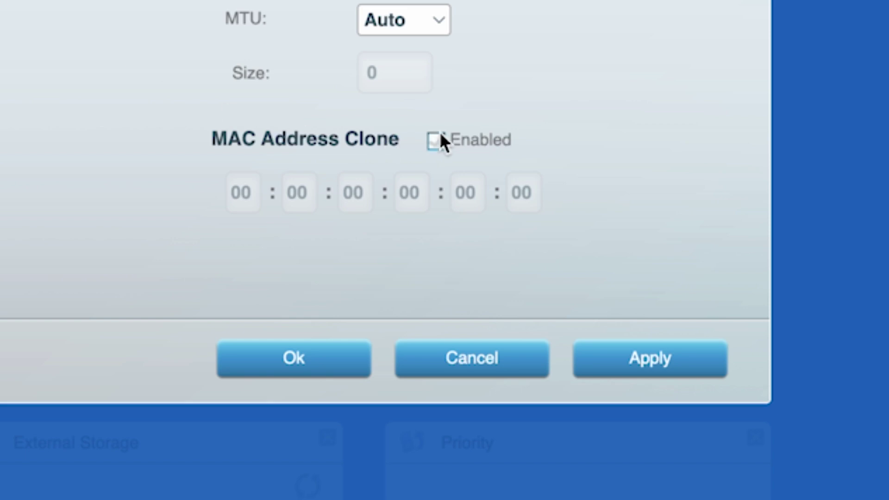
{"action": "left_click", "coordinate": [435, 141]}
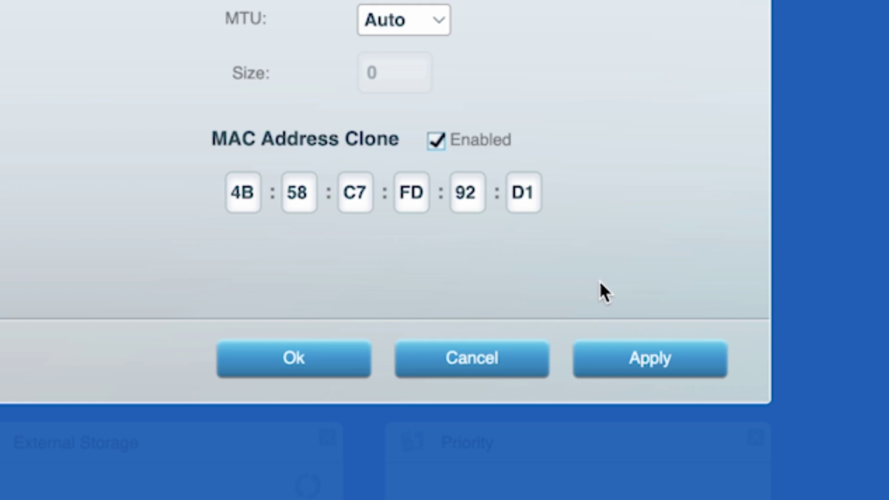
{"action": "left_click", "coordinate": [653, 364]}
{"action": "left_click", "coordinate": [435, 140]}
{"action": "left_click", "coordinate": [343, 361]}
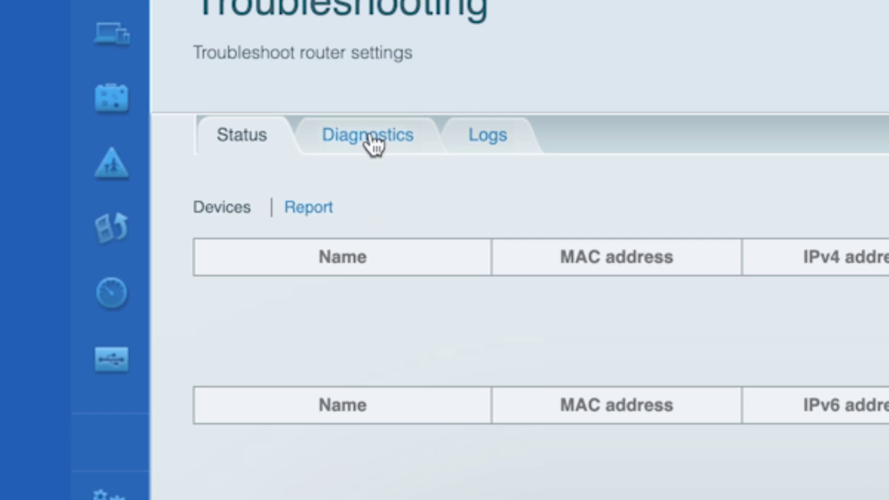
{"action": "left_click", "coordinate": [373, 141]}
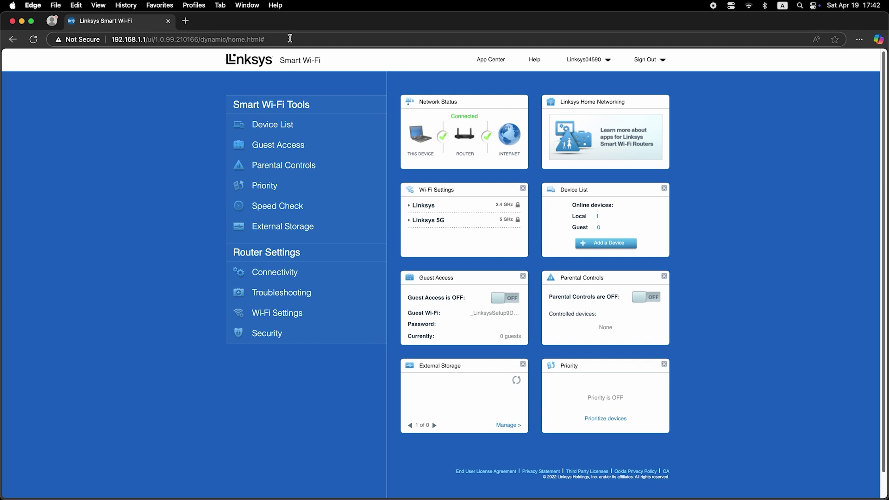
- Search for 'hghghghg' in a new Edge tab to confirm Bing results load
{"action": "left_click", "coordinate": [185, 20]}
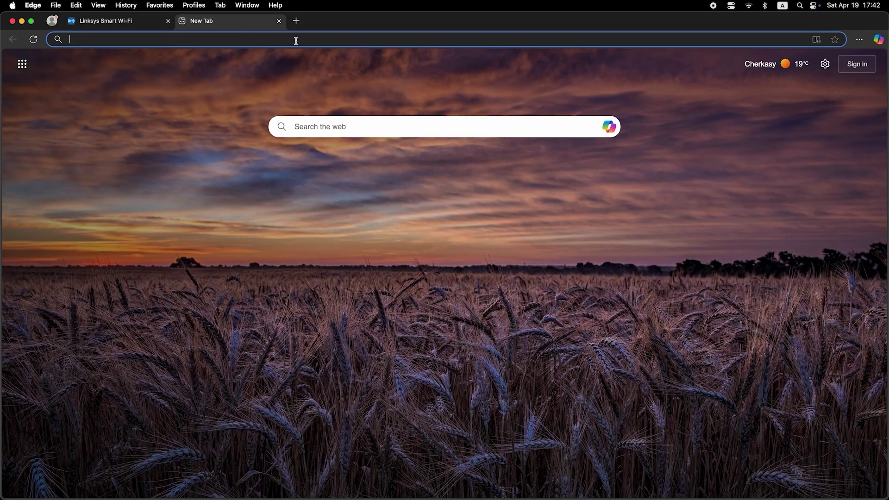
{"action": "type", "text": "hghghghg"}
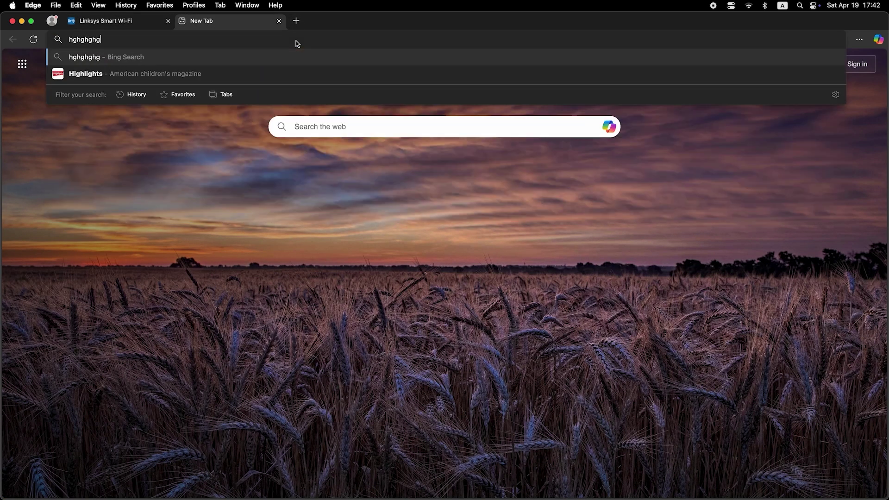
{"action": "key", "text": "Return"}
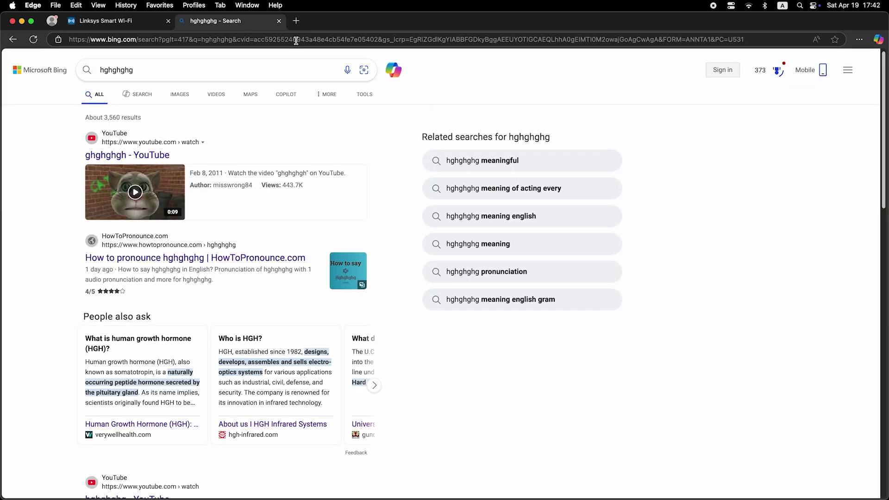